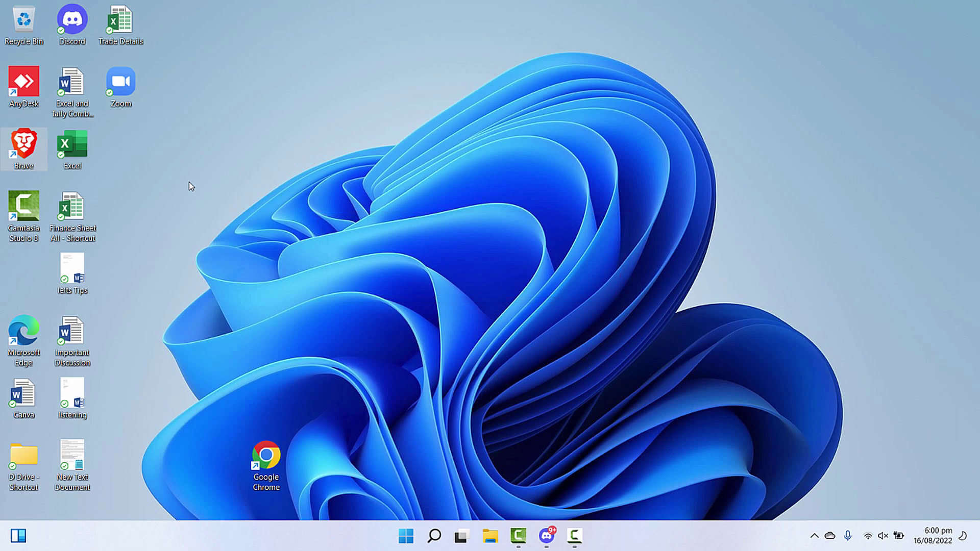
# Step: Launch Google Chrome and log out of WhatsApp Web there, confirming LOG OUT
pyautogui.doubleClick(285, 453)
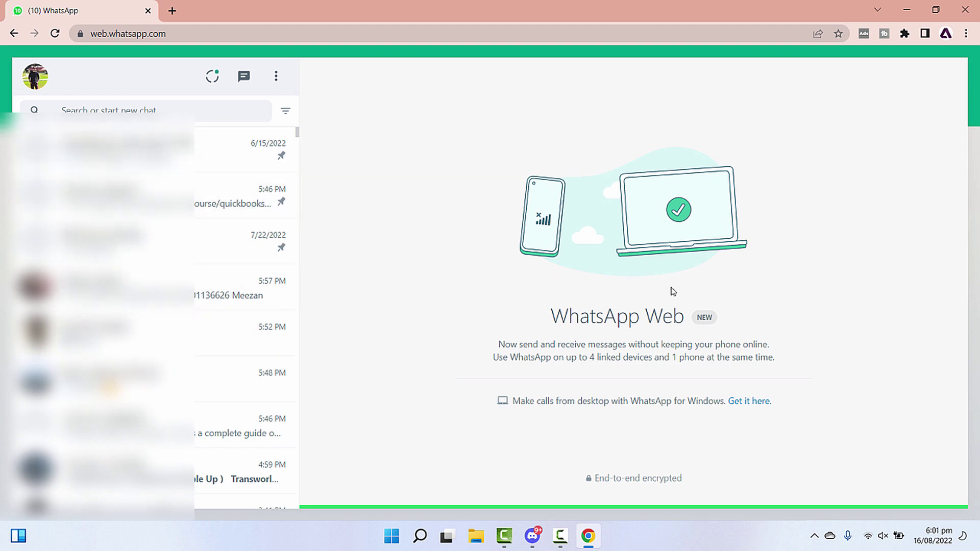
pyautogui.click(276, 77)
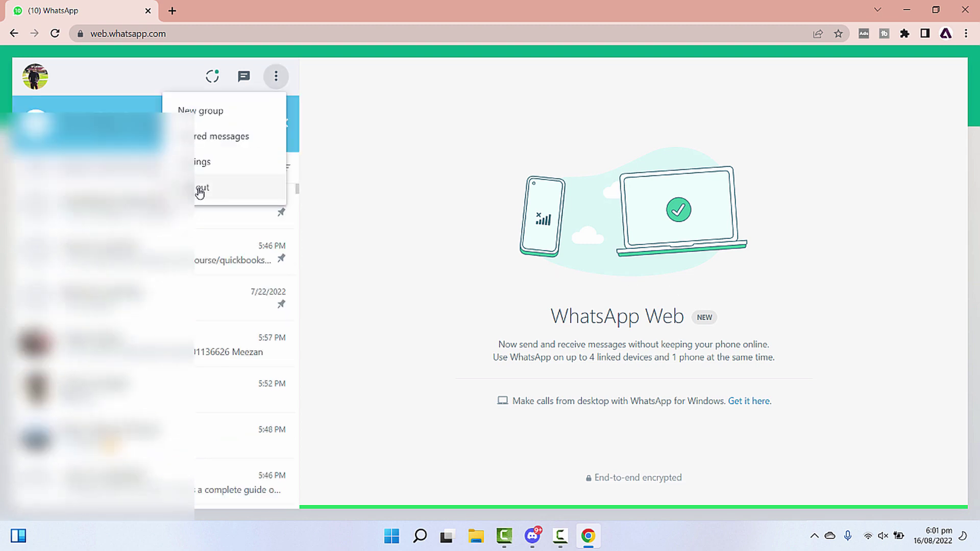
pyautogui.click(201, 189)
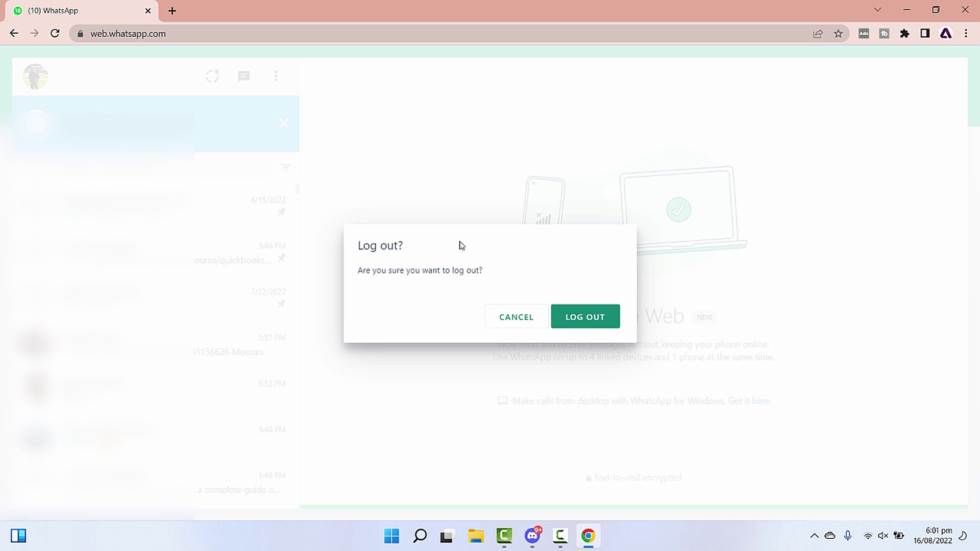
pyautogui.click(577, 321)
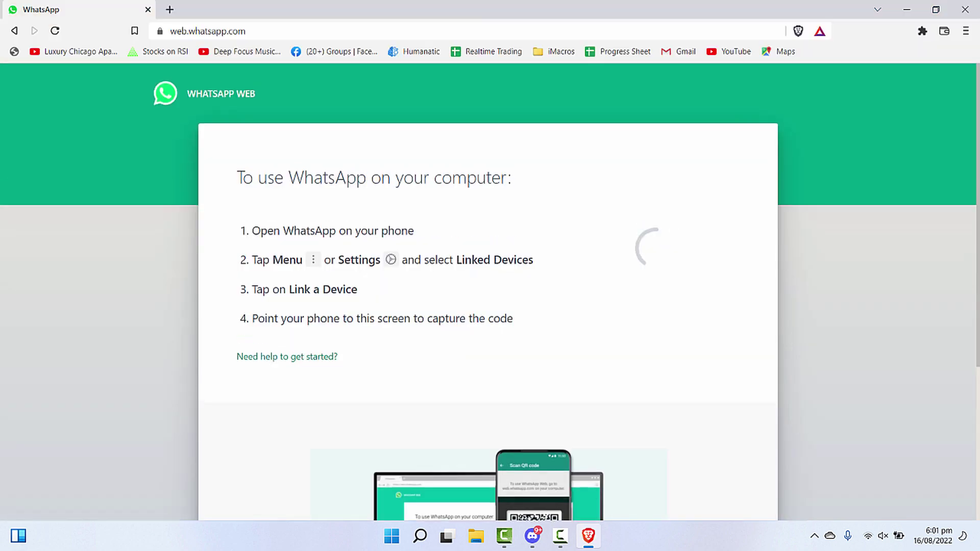
# Step: Open Brave's Settings at the Shields page
pyautogui.click(966, 31)
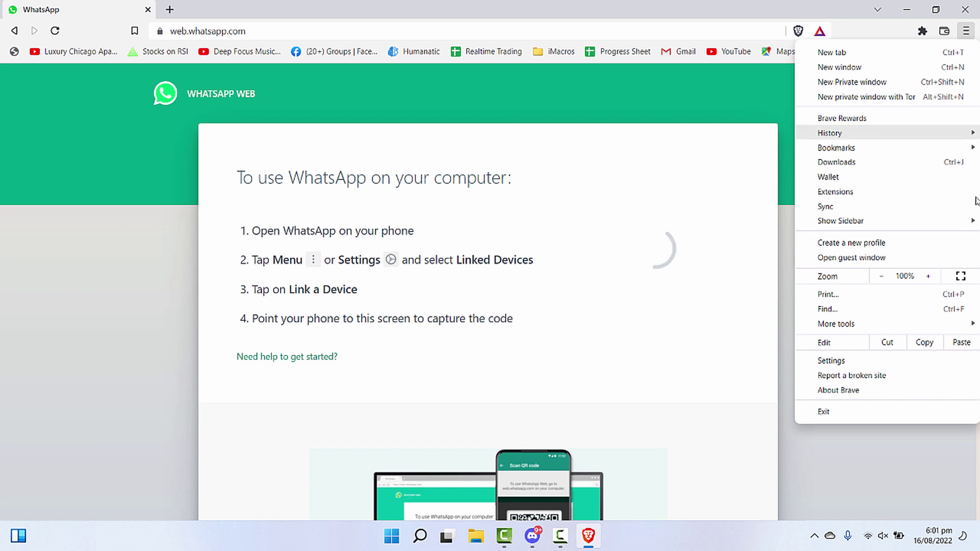
pyautogui.click(871, 366)
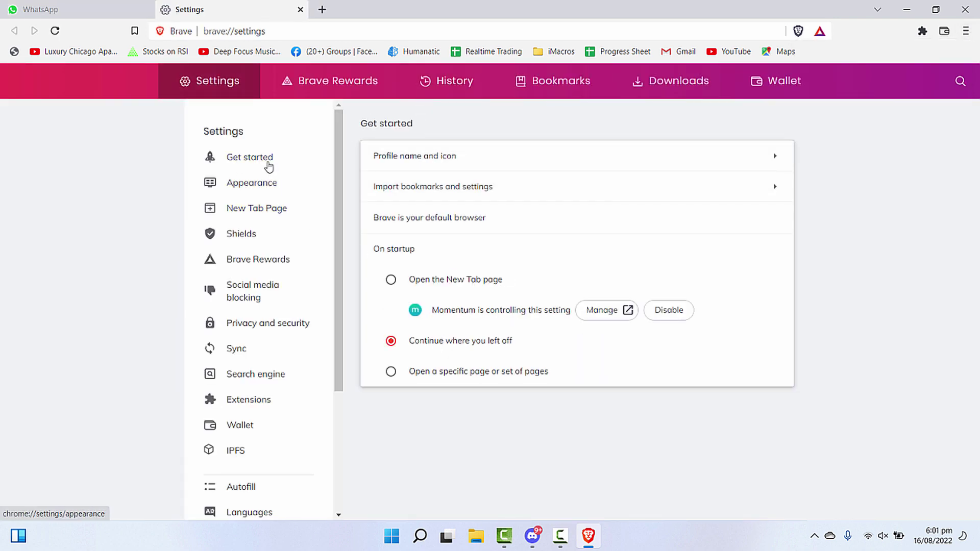
pyautogui.click(259, 185)
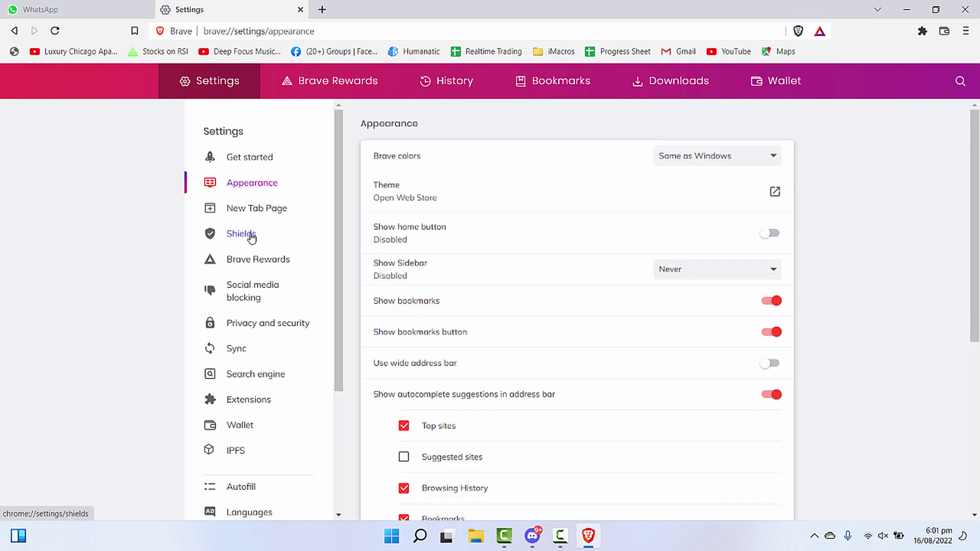
pyautogui.click(250, 234)
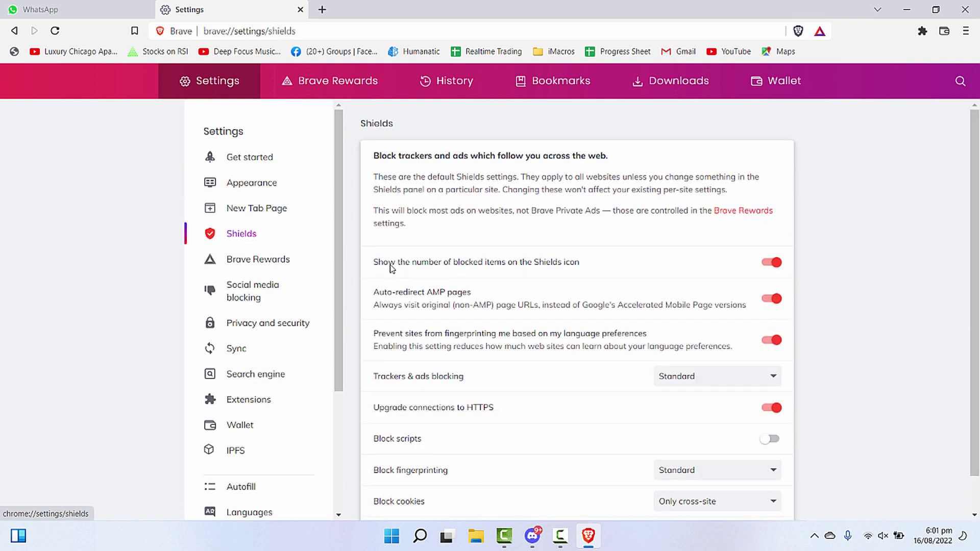
# Step: Switch off the blocked-items count, AMP auto-redirect and language fingerprinting protection
pyautogui.click(774, 263)
pyautogui.click(767, 300)
pyautogui.click(771, 339)
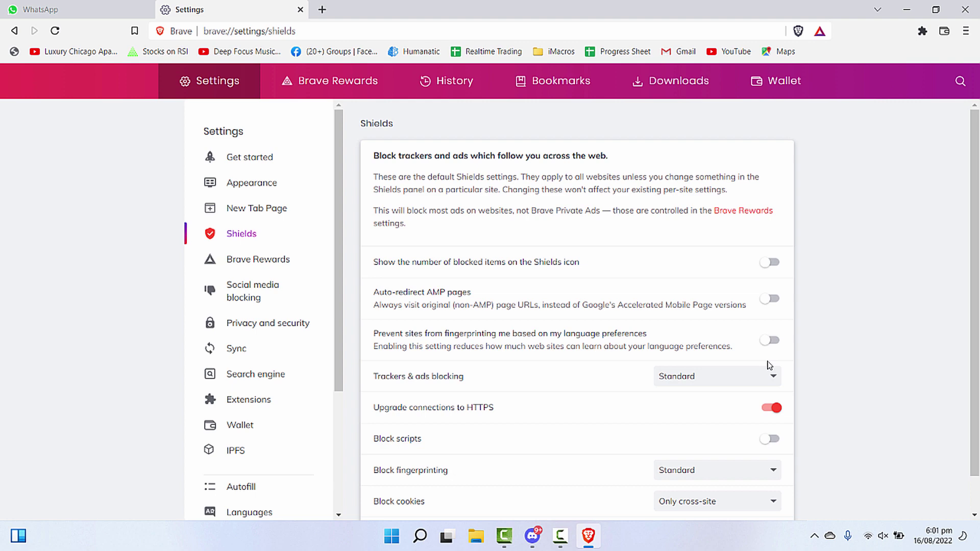
pyautogui.scroll(-1, 768, 342)
# Step: Turn off HTTPS upgrades, then disable P3A product analytics and the daily usage ping
pyautogui.click(771, 368)
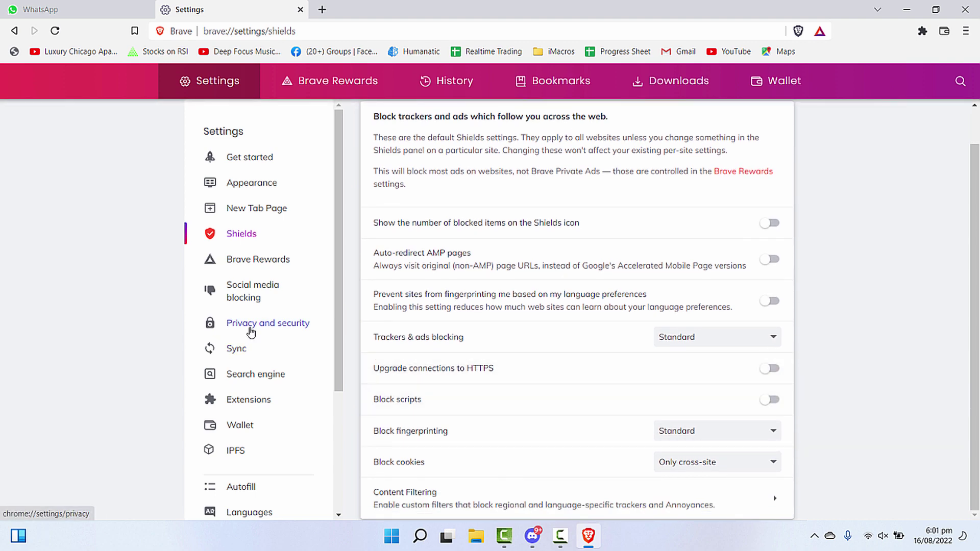
pyautogui.click(251, 327)
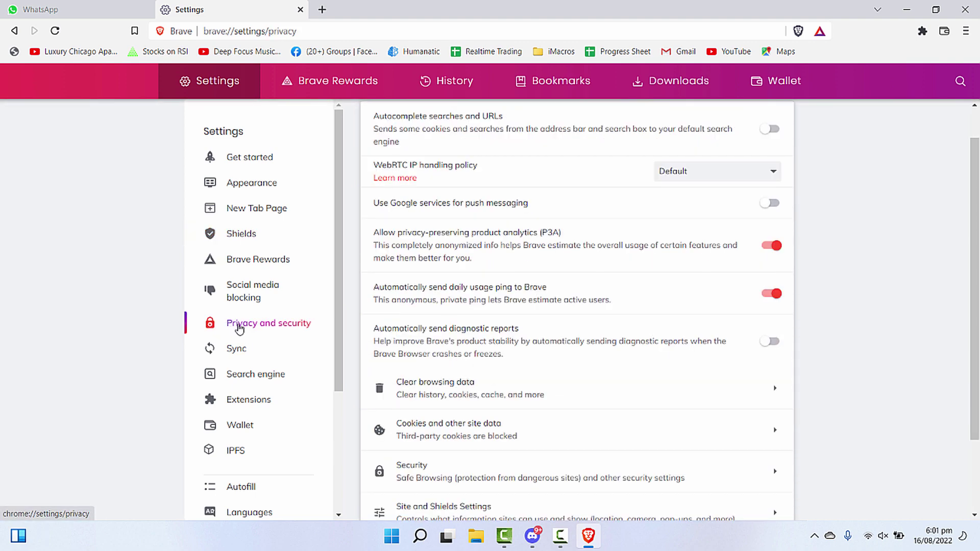
pyautogui.click(773, 248)
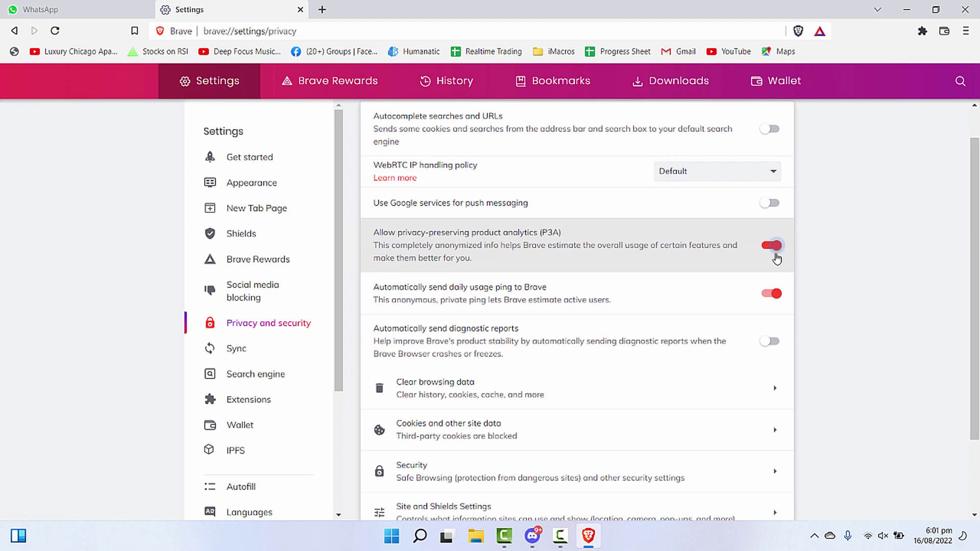
pyautogui.click(785, 306)
pyautogui.scroll(-2, 786, 357)
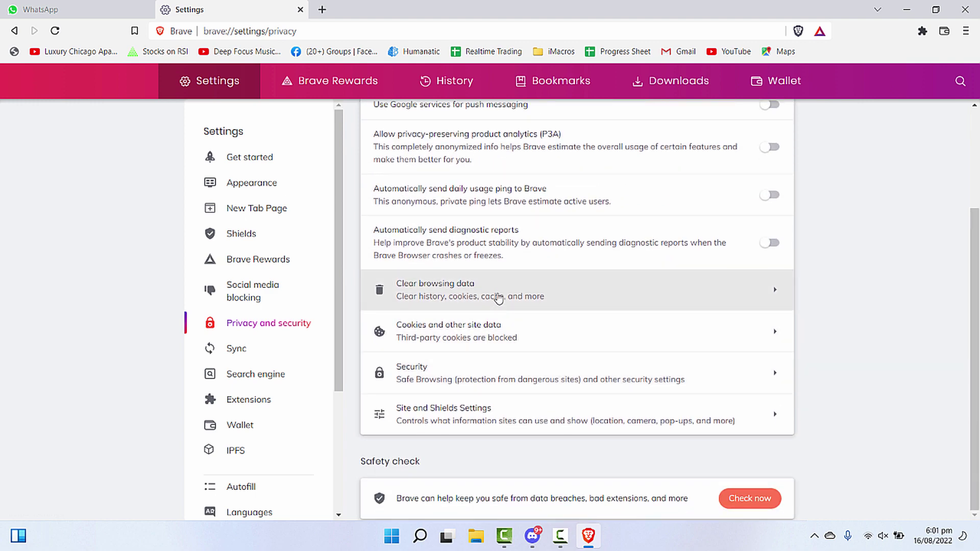
# Step: Set Cookies and other site data to Allow all cookies, then leave that page
pyautogui.click(562, 343)
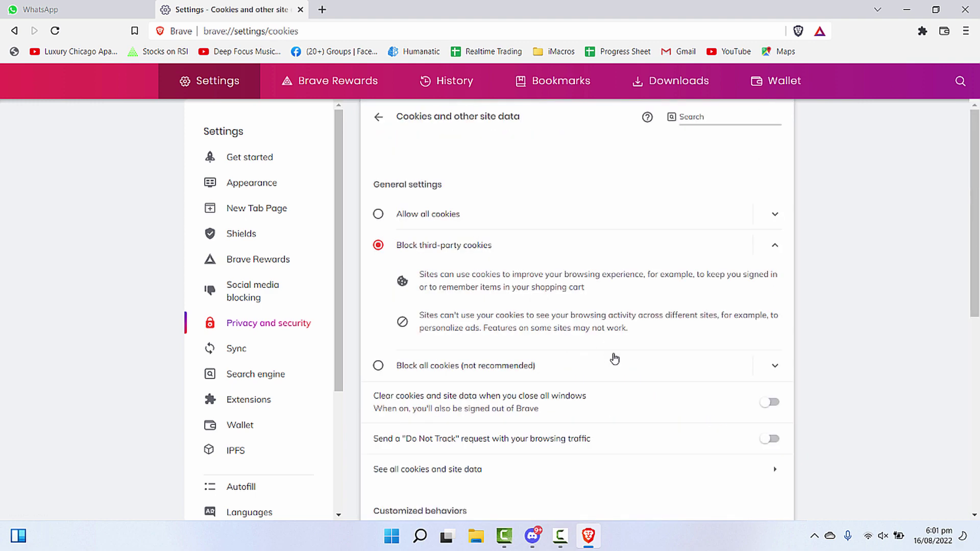
pyautogui.click(294, 330)
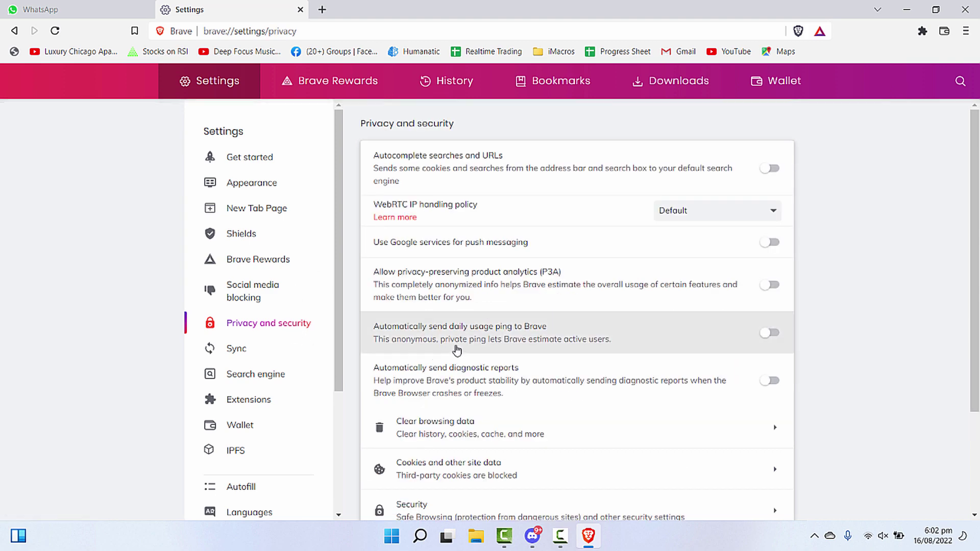
pyautogui.click(511, 481)
pyautogui.click(398, 224)
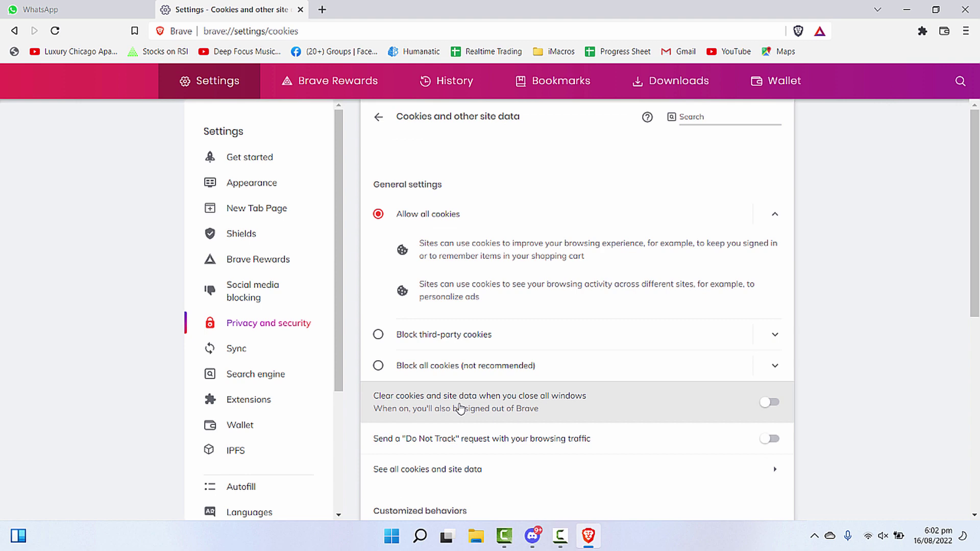
pyautogui.scroll(-3, 510, 404)
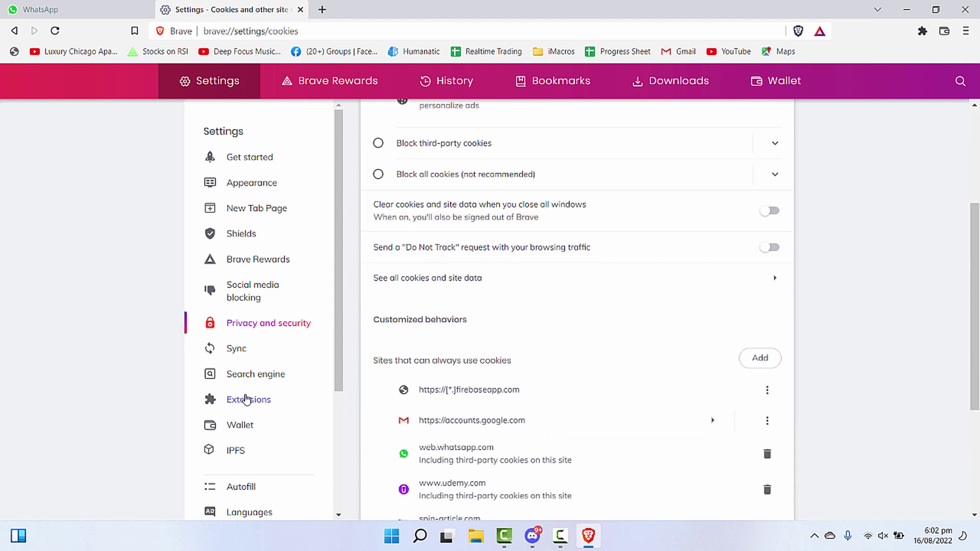
pyautogui.click(230, 351)
# Step: Set Shields' Trackers & ads blocking and Block cookies dropdowns both to Disabled
pyautogui.click(241, 234)
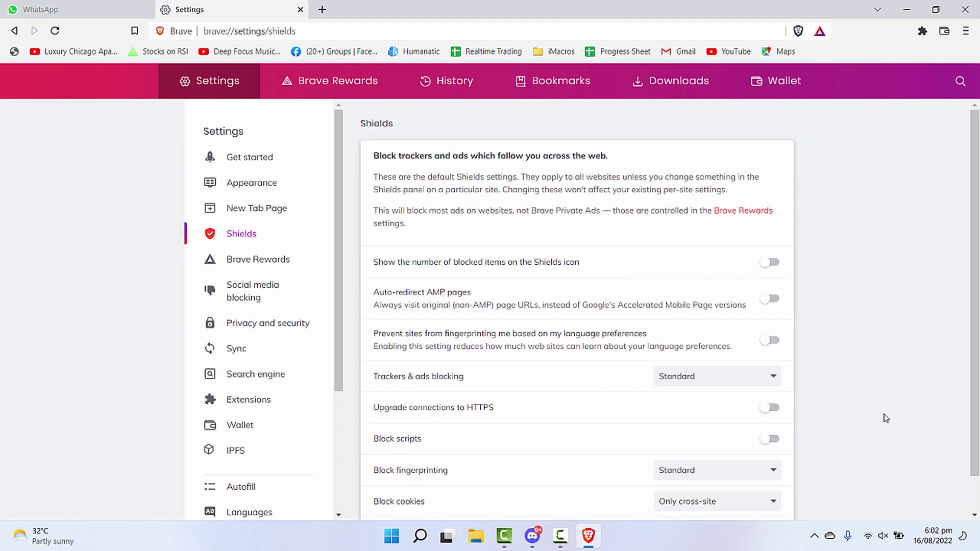
pyautogui.click(749, 384)
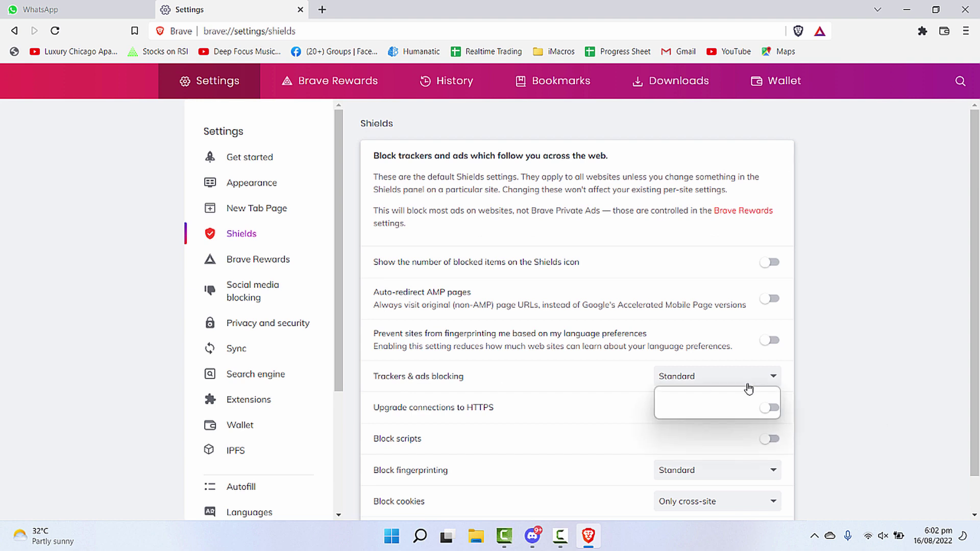
pyautogui.click(749, 413)
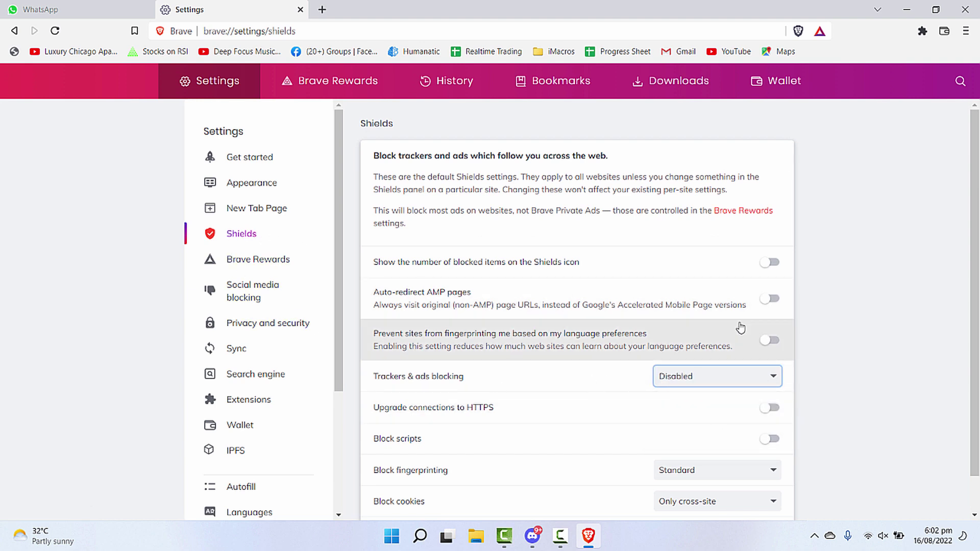
pyautogui.scroll(-1, 740, 327)
pyautogui.click(714, 462)
pyautogui.click(698, 500)
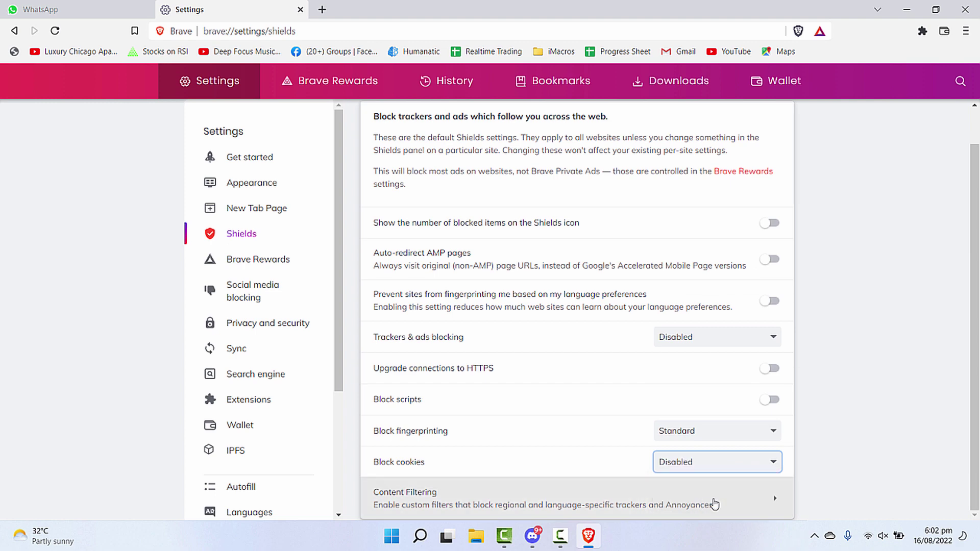
# Step: Step back through the settings pages, close the Settings tab, then close the Brave window
pyautogui.hotkey('alt', 'Left')
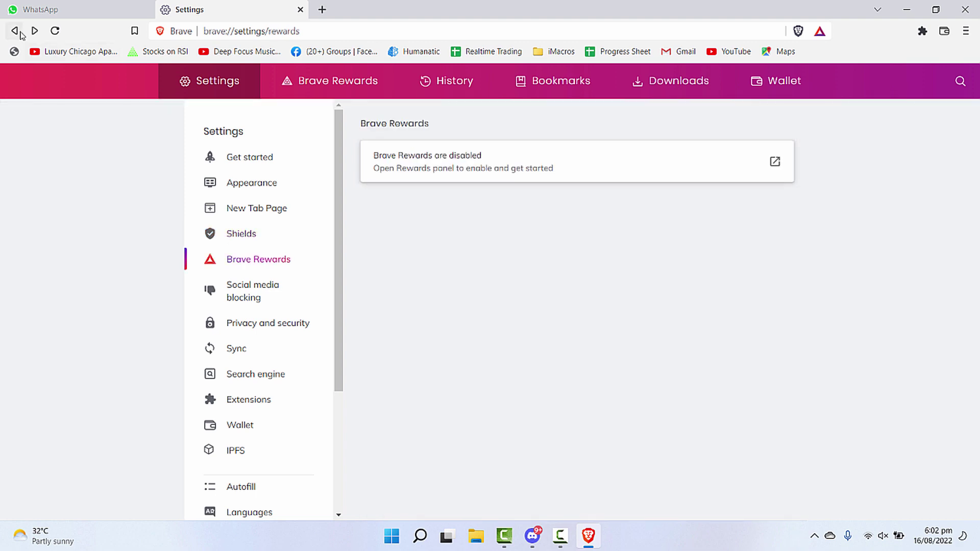
pyautogui.hotkey('alt', 'Left')
pyautogui.click(14, 30)
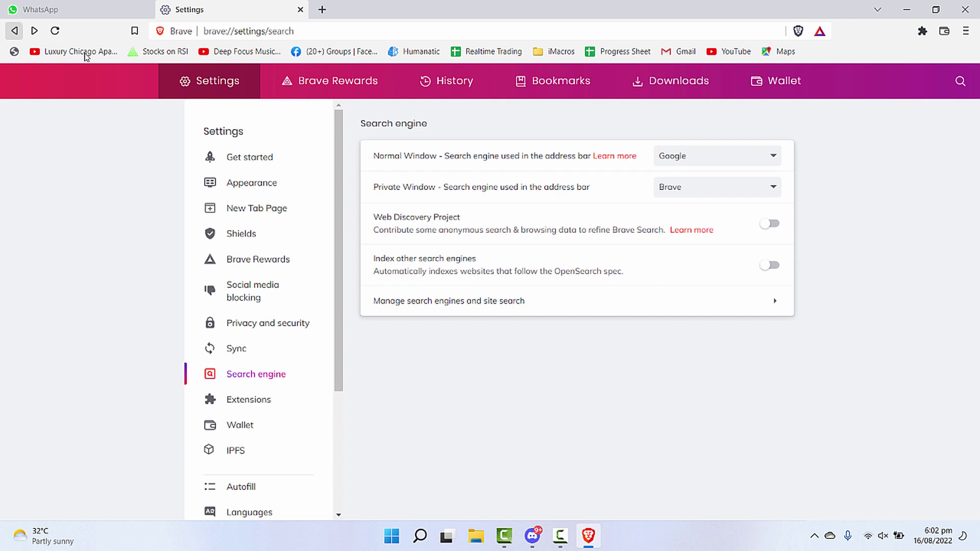
pyautogui.click(15, 30)
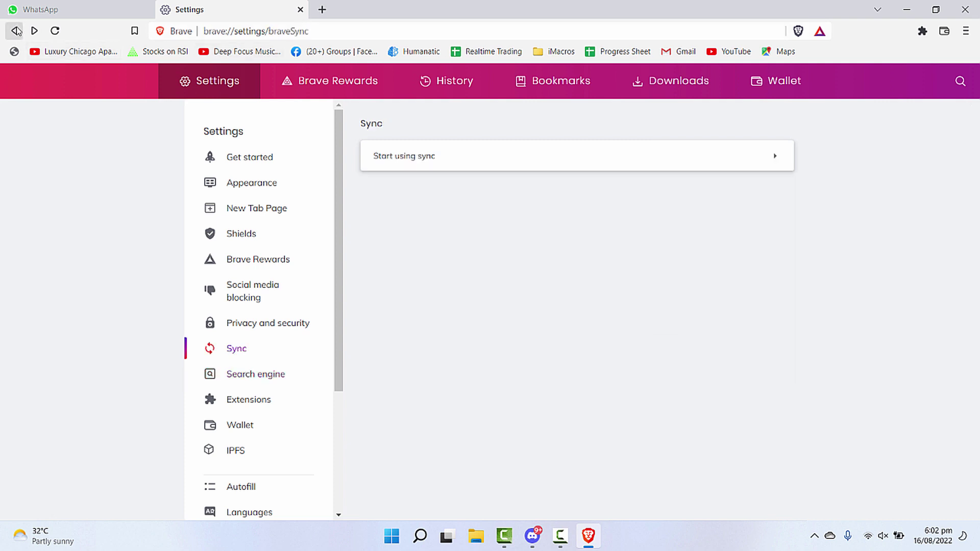
pyautogui.click(965, 9)
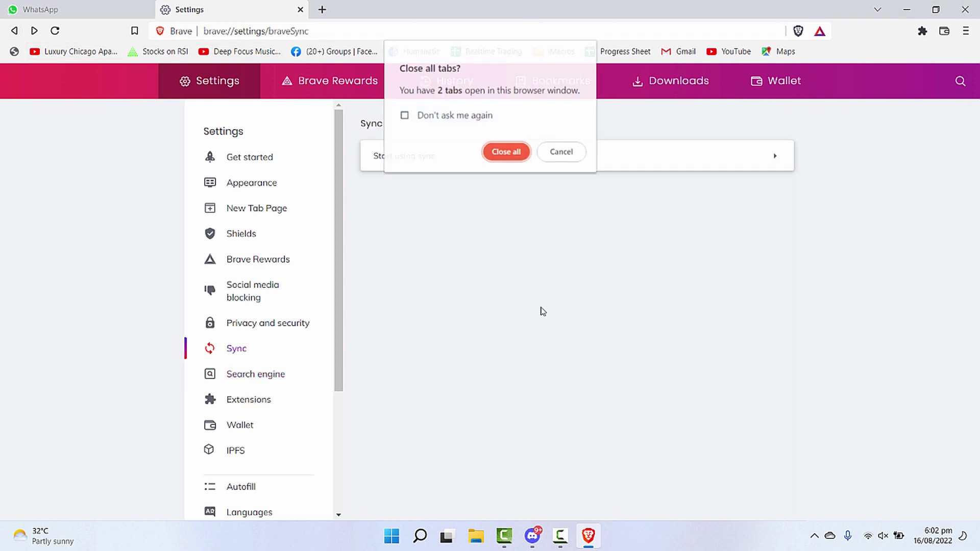
pyautogui.click(556, 154)
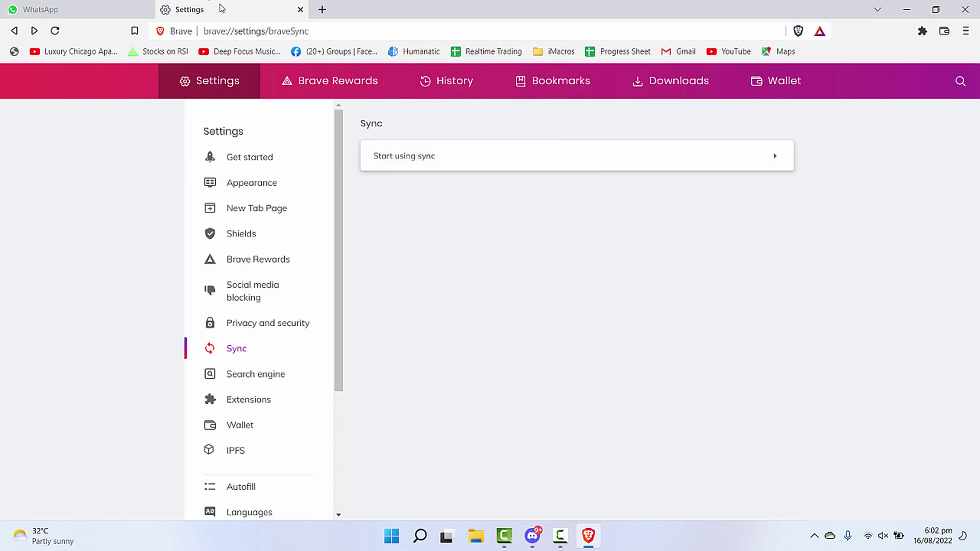
pyautogui.click(301, 9)
pyautogui.click(965, 9)
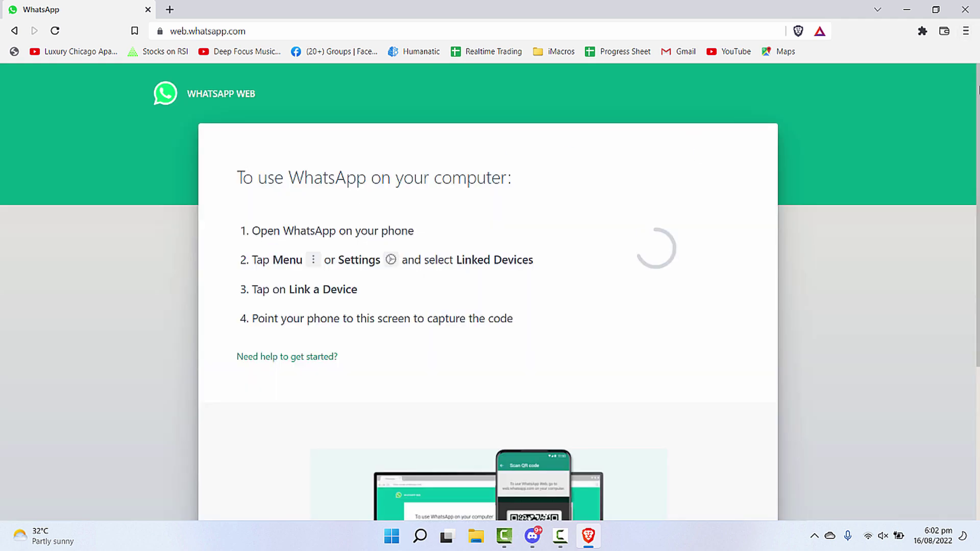
# Step: Open Brave settings, browse Shields and Privacy and security, then close the settings tab
pyautogui.click(966, 31)
pyautogui.click(889, 363)
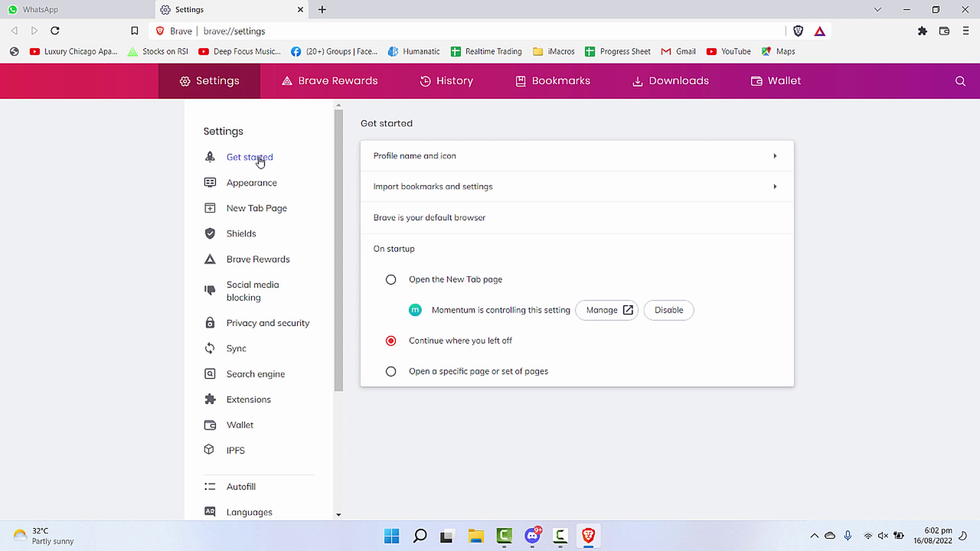
pyautogui.click(247, 233)
pyautogui.scroll(-1, 947, 321)
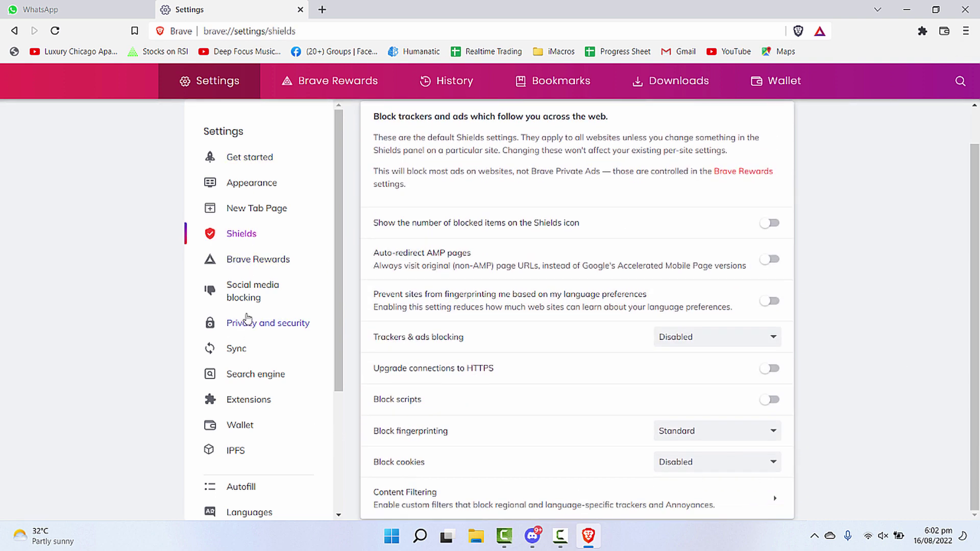
pyautogui.click(262, 329)
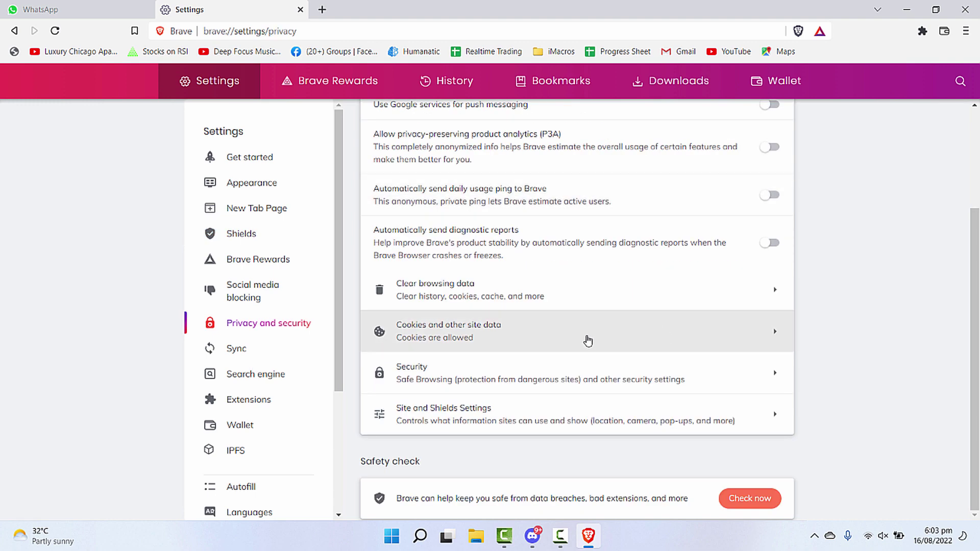
pyautogui.click(300, 9)
# Step: Load web.whatsapp.com again from the address bar
pyautogui.click(233, 33)
pyautogui.write('web.whatsapp.com')
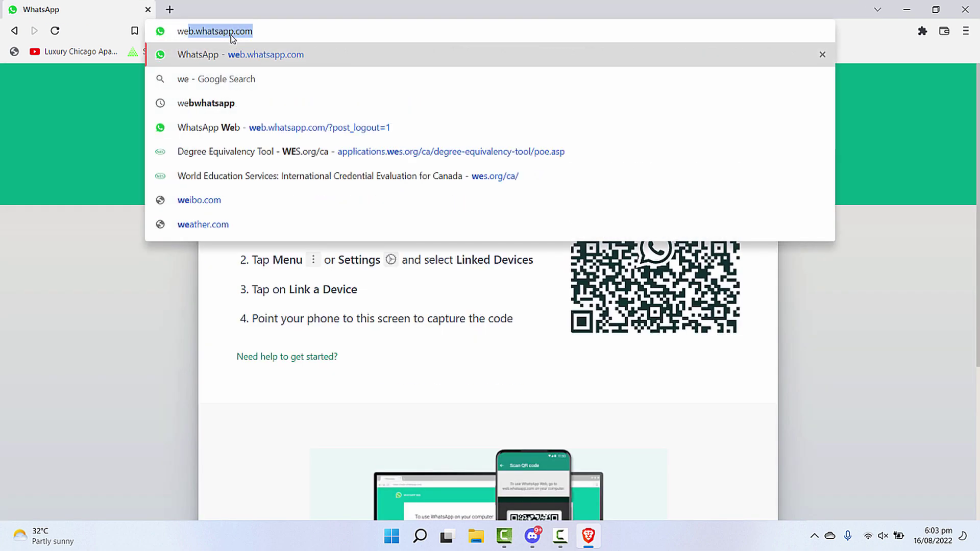
pyautogui.press('Return')
# Step: Reopen the settings tab and set Safe Browsing to No protection, confirming Turn off
pyautogui.hotkey('ctrl', 'shift', 't')
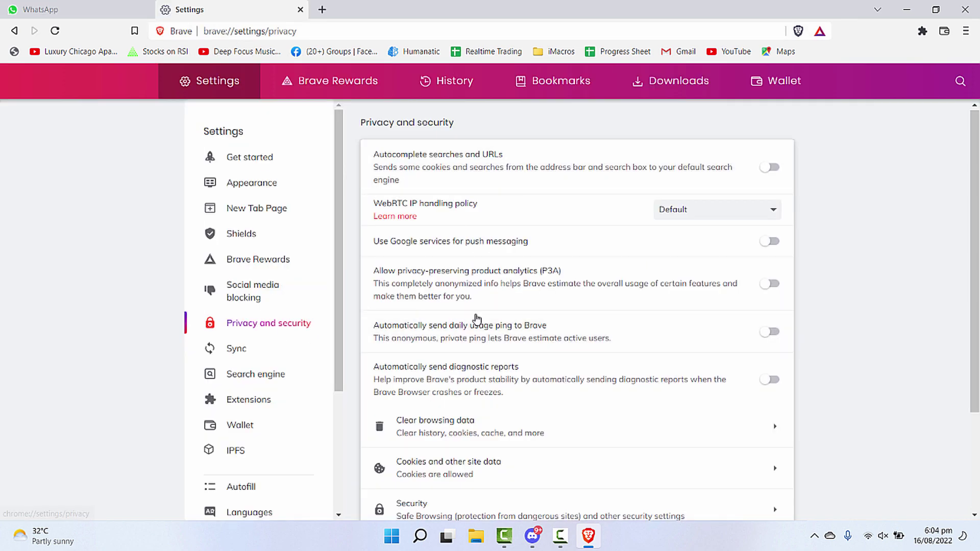
pyautogui.scroll(-3, 552, 475)
pyautogui.click(511, 380)
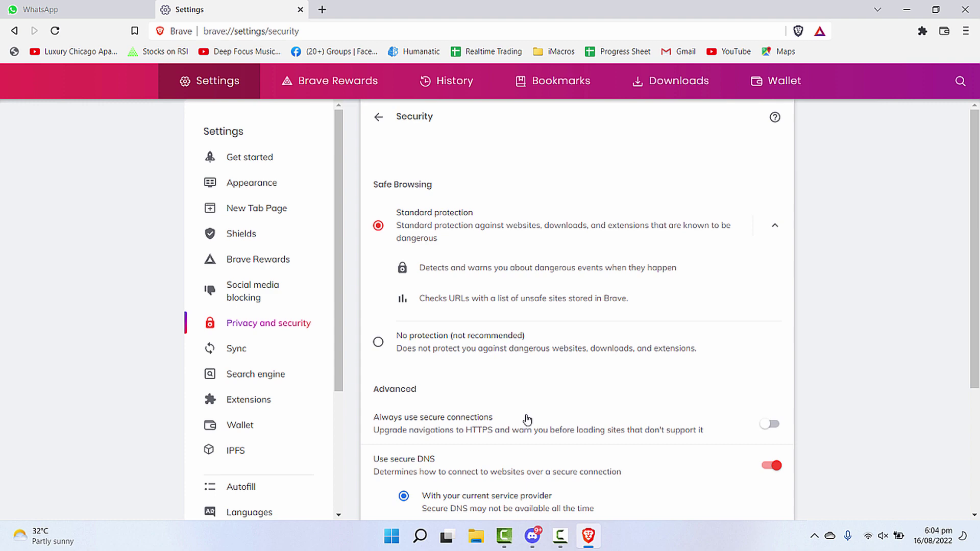
pyautogui.click(394, 352)
pyautogui.click(628, 339)
pyautogui.scroll(-3, 644, 430)
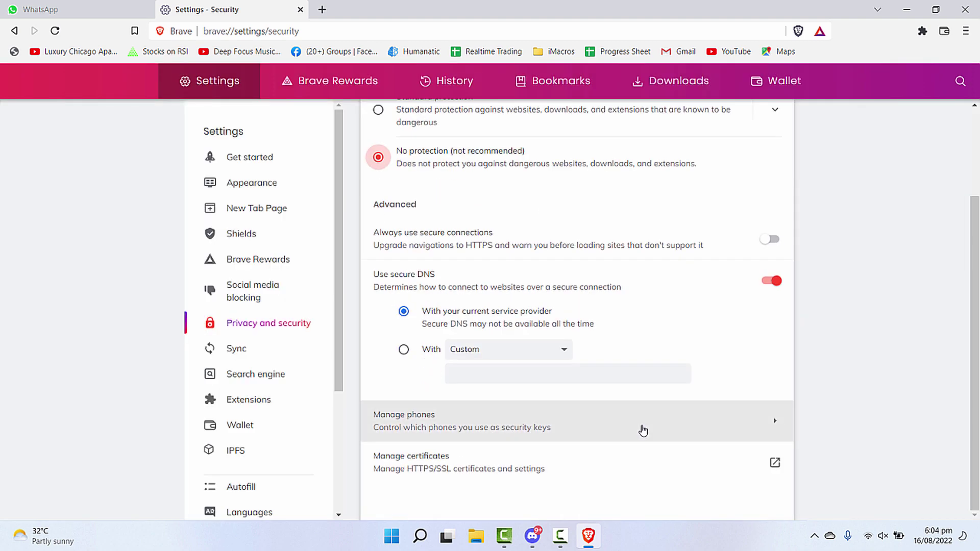
pyautogui.click(249, 512)
pyautogui.click(51, 8)
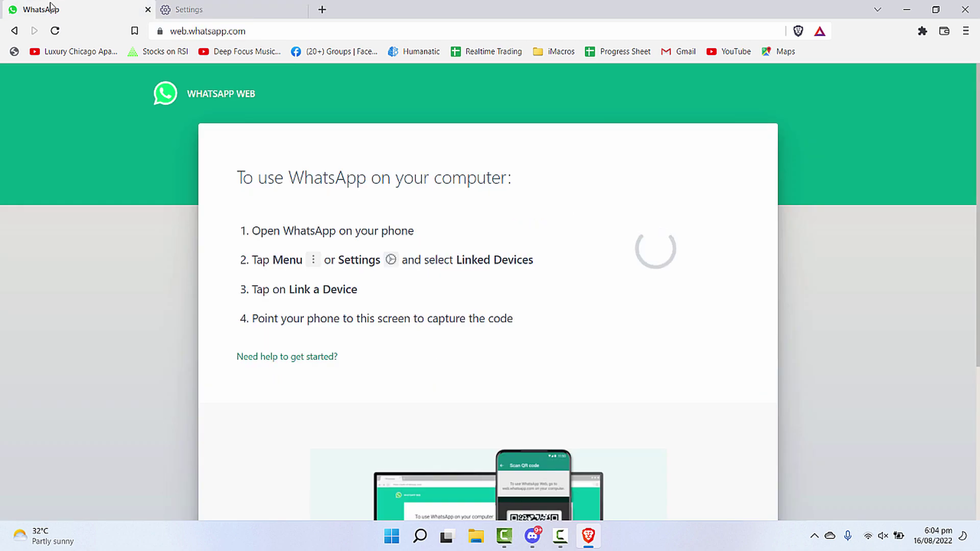
# Step: Reload web.whatsapp.com to get a fresh QR code for linking the phone
pyautogui.click(252, 30)
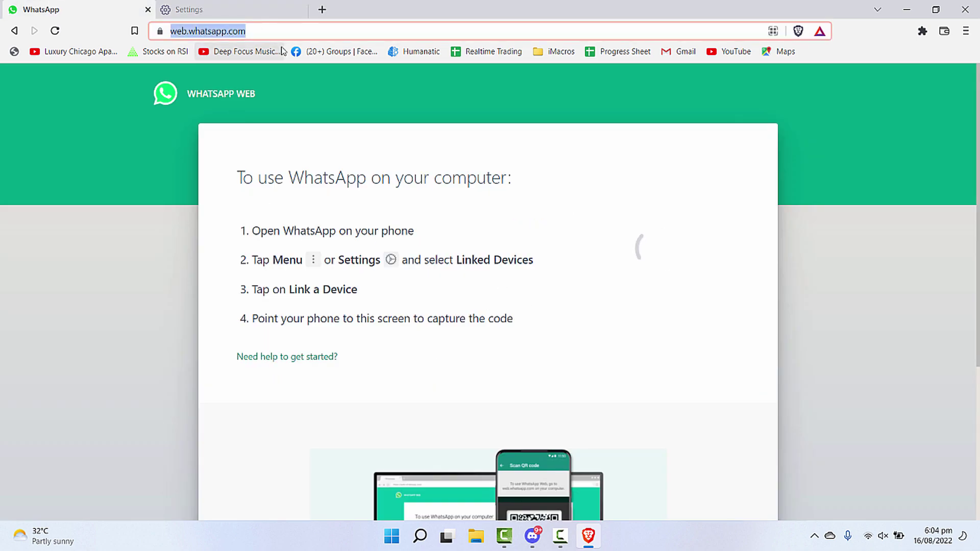
pyautogui.press('Return')
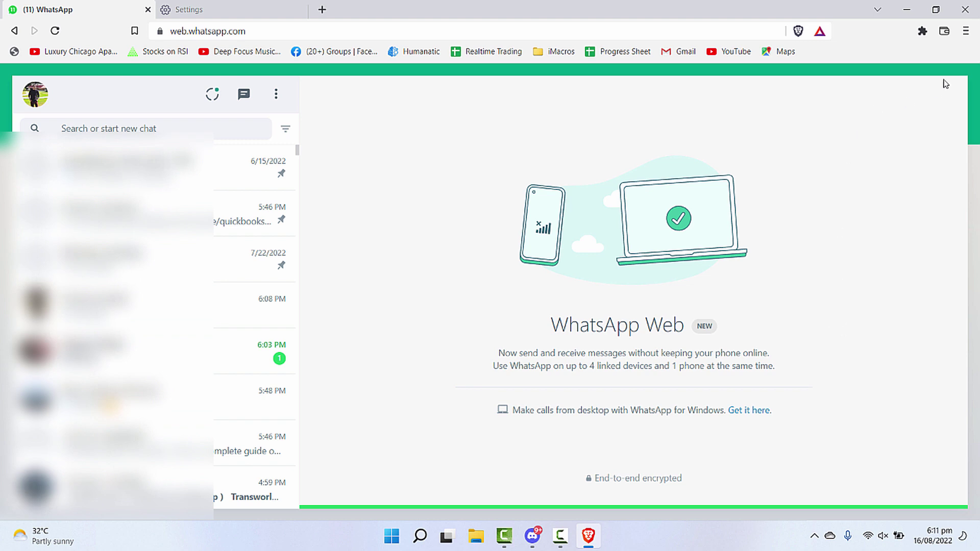
# Step: Switch to the open settings tab and go to the Shields settings
pyautogui.click(966, 31)
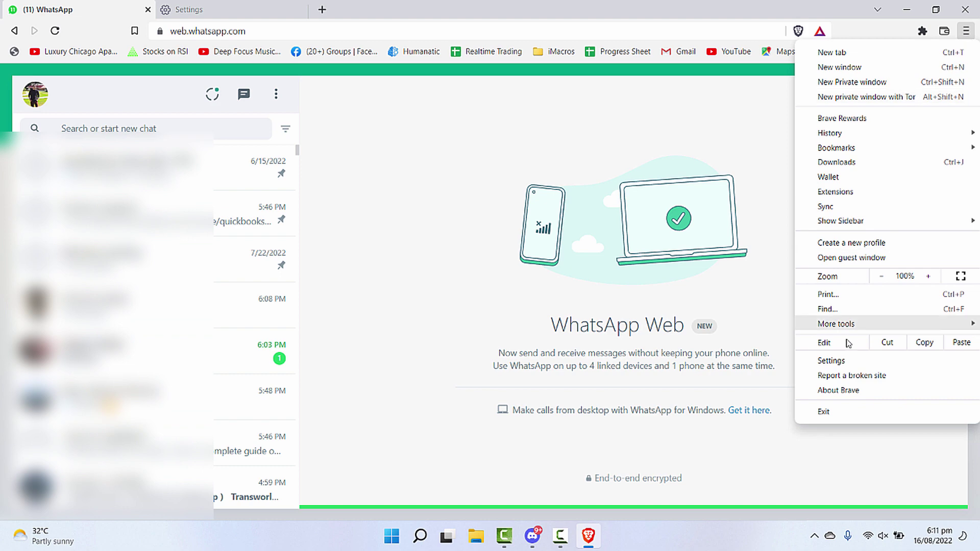
pyautogui.press('Escape')
pyautogui.hotkey('ctrl', 'Tab')
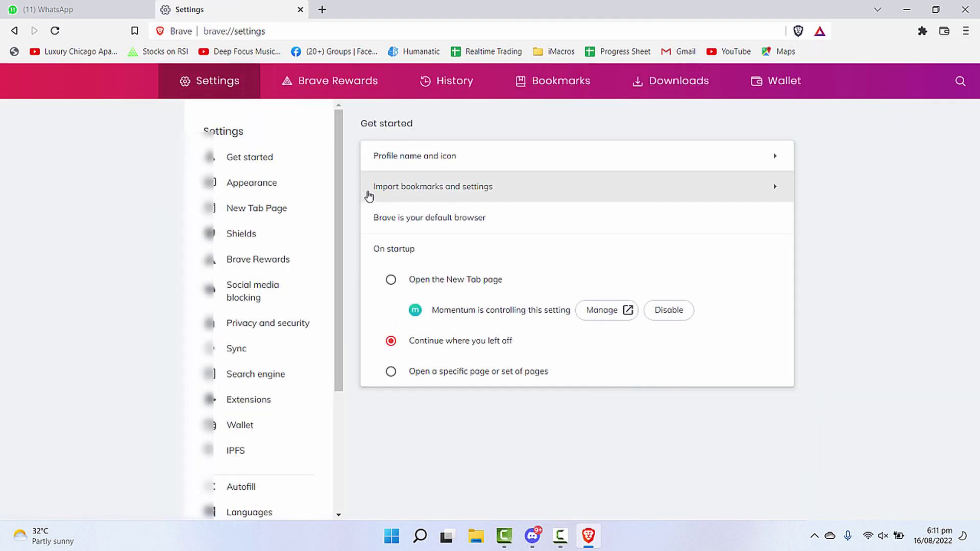
pyautogui.click(240, 235)
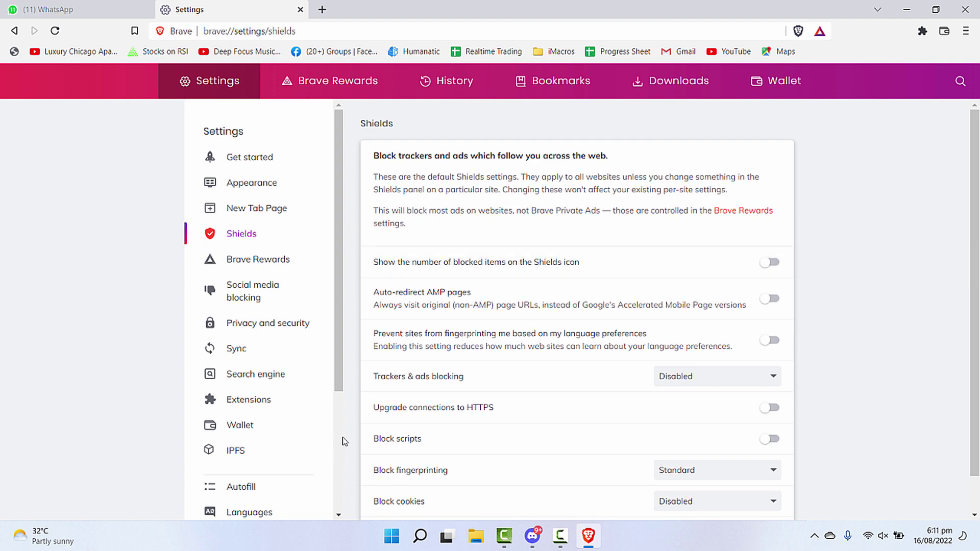
pyautogui.scroll(-4, 345, 441)
pyautogui.scroll(5, 327, 419)
# Step: Browse the Privacy and security, search engine, extensions and cookie settings pages, returning to Shields
pyautogui.click(266, 322)
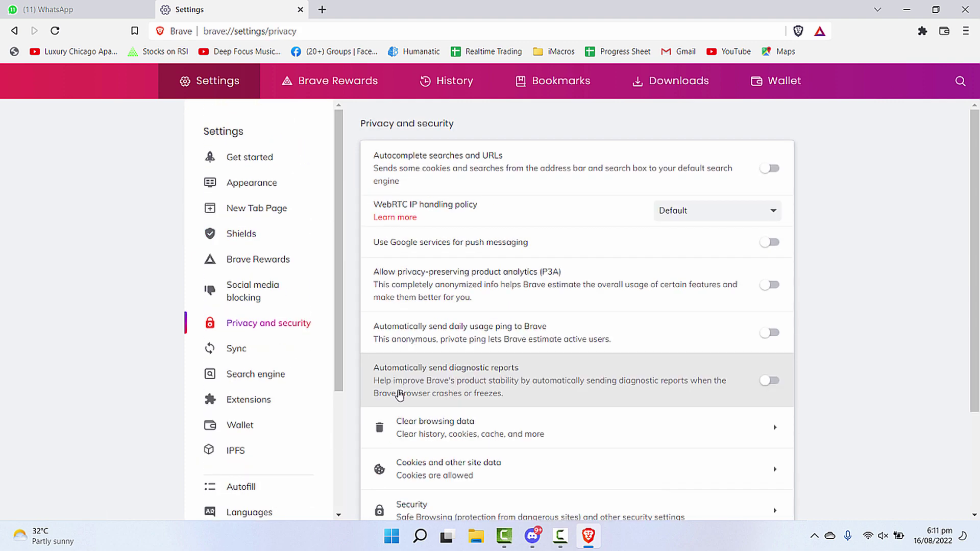
pyautogui.scroll(-5, 508, 401)
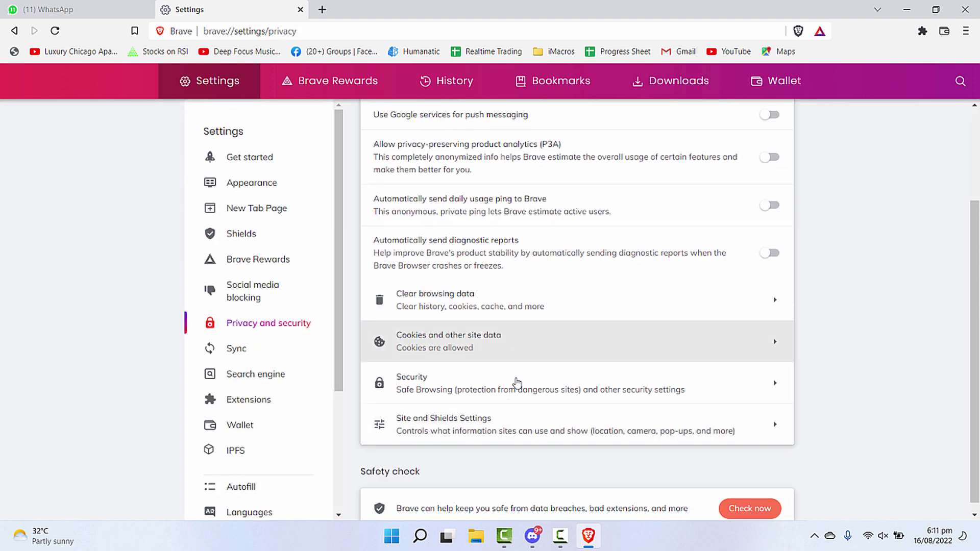
pyautogui.click(254, 377)
pyautogui.click(254, 403)
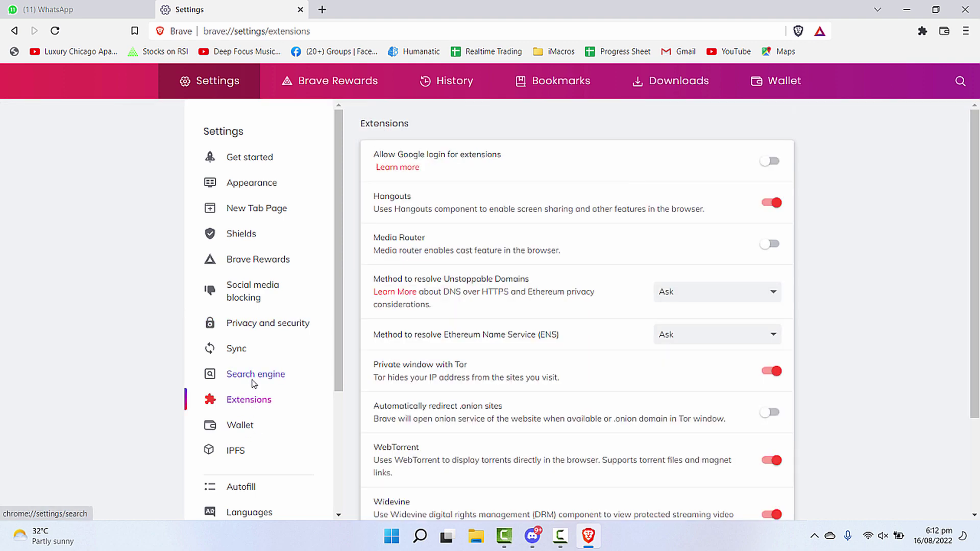
pyautogui.click(252, 378)
pyautogui.click(268, 327)
pyautogui.click(521, 460)
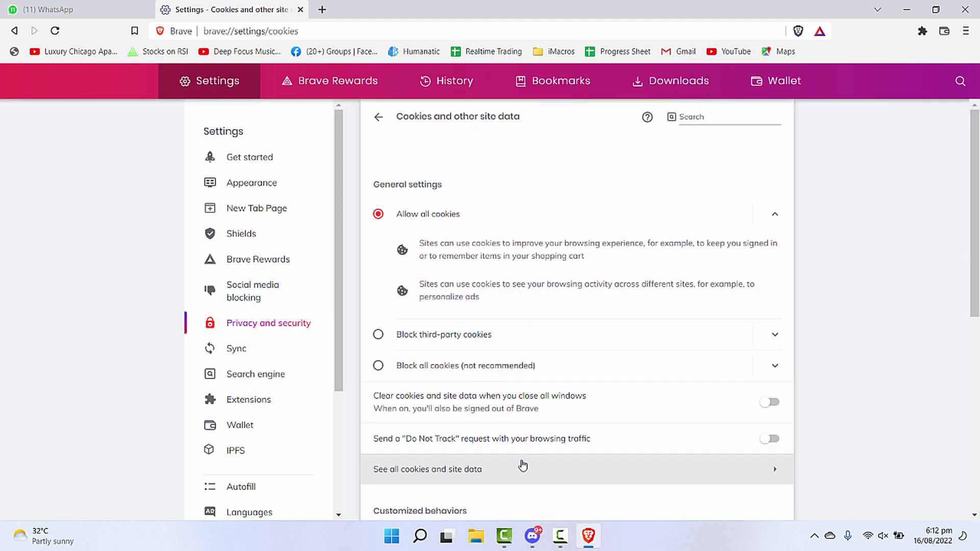
pyautogui.scroll(-6, 427, 470)
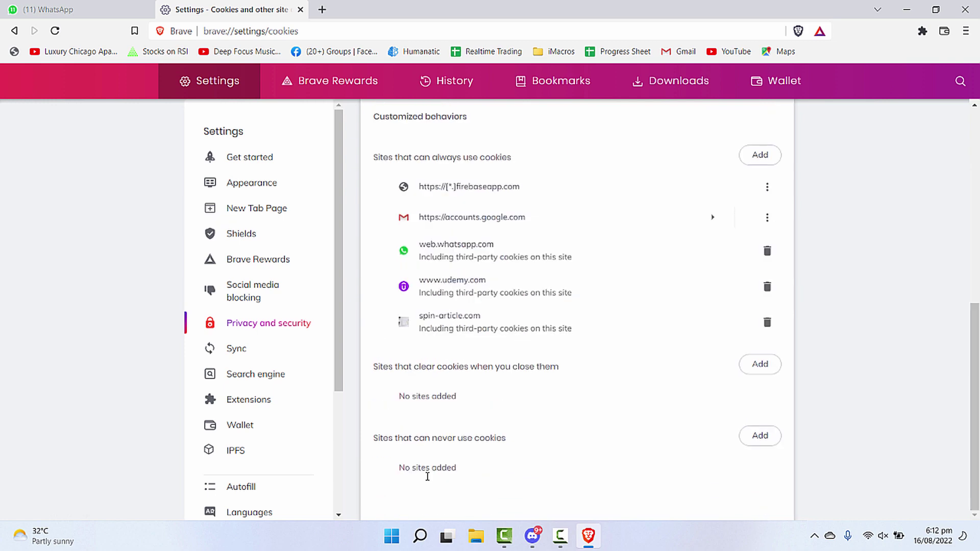
pyautogui.click(250, 250)
pyautogui.click(245, 235)
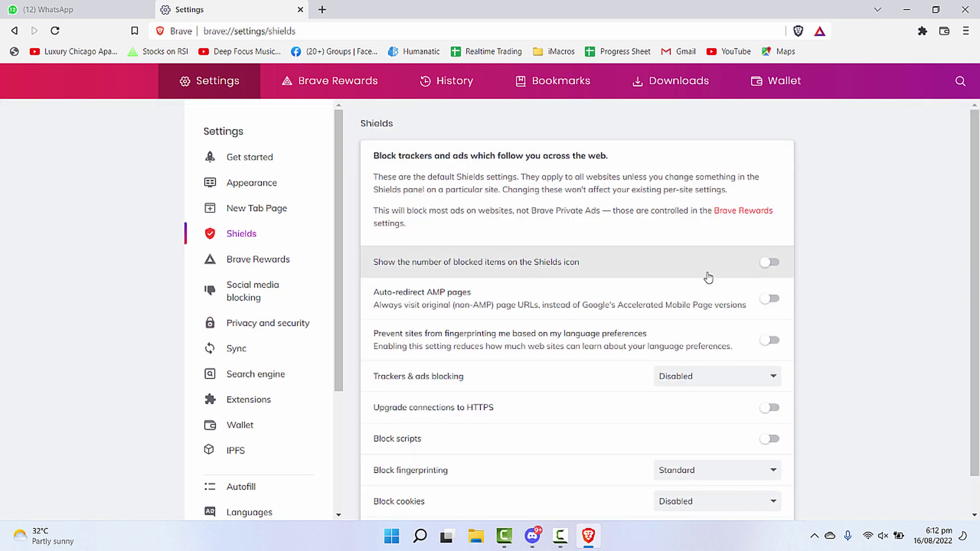
# Step: Set Trackers & ads blocking to Standard and turn HTTPS upgrades back on
pyautogui.click(718, 376)
pyautogui.click(707, 404)
pyautogui.scroll(-1, 735, 436)
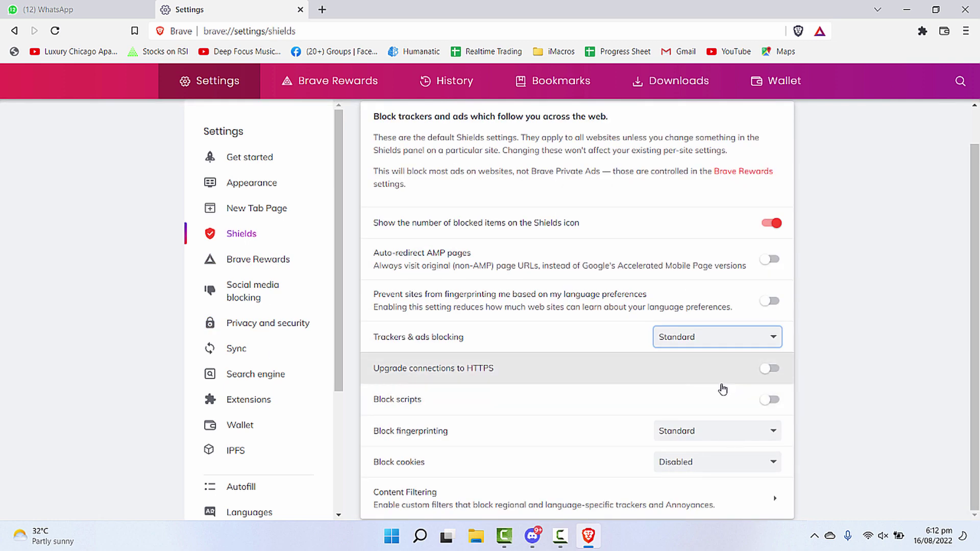
pyautogui.click(773, 399)
pyautogui.click(774, 400)
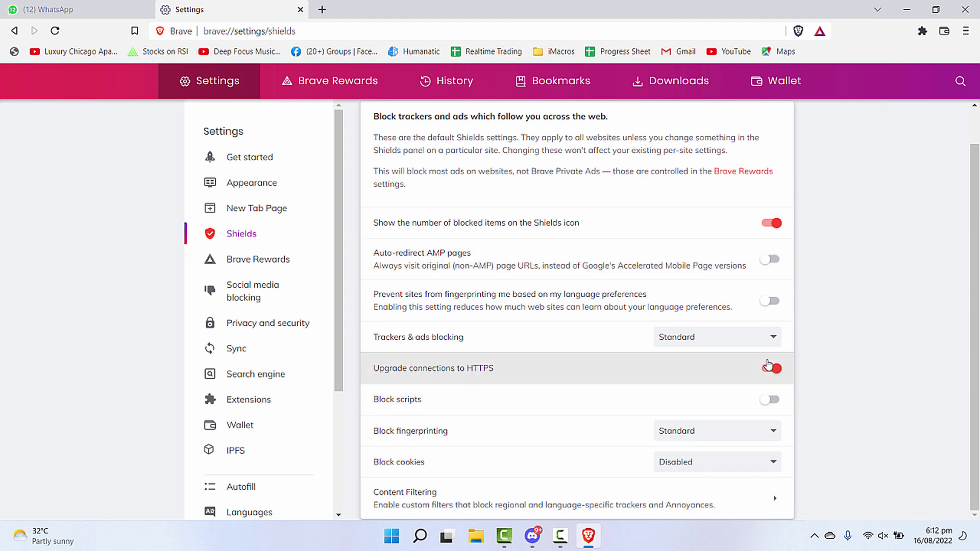
# Step: Turn on the daily usage ping, P3A product analytics and automatic diagnostic reports
pyautogui.click(267, 322)
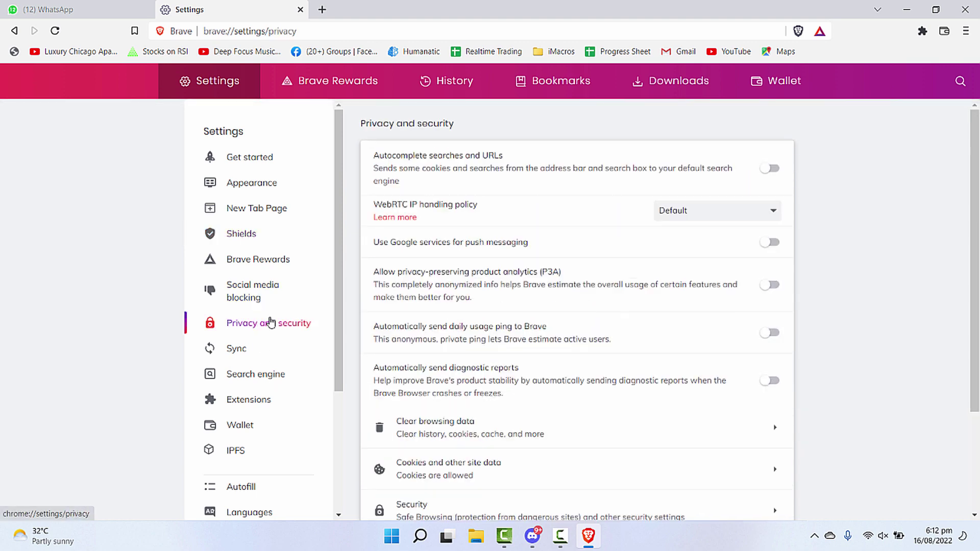
pyautogui.click(772, 332)
pyautogui.click(772, 285)
pyautogui.click(772, 380)
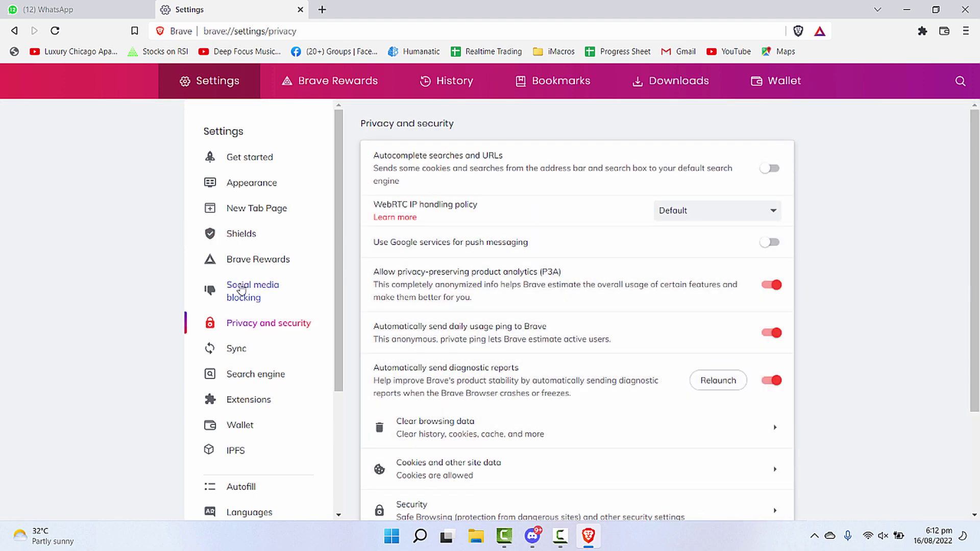
pyautogui.scroll(-3, 253, 427)
# Step: Set cookies to Block third-party cookies and close the settings tab
pyautogui.click(240, 272)
pyautogui.click(245, 247)
pyautogui.scroll(3, 260, 280)
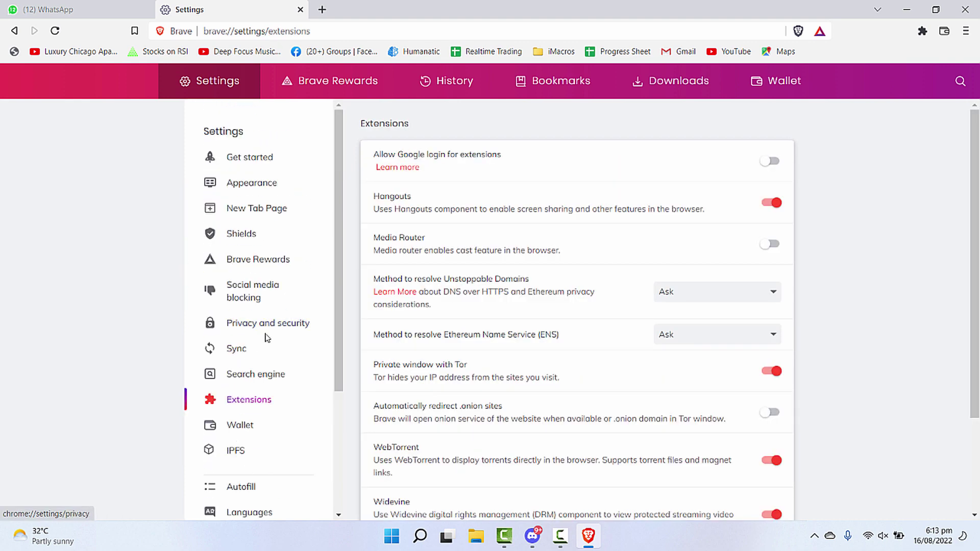
pyautogui.click(254, 291)
pyautogui.click(259, 331)
pyautogui.scroll(-3, 525, 378)
pyautogui.click(485, 324)
pyautogui.click(439, 345)
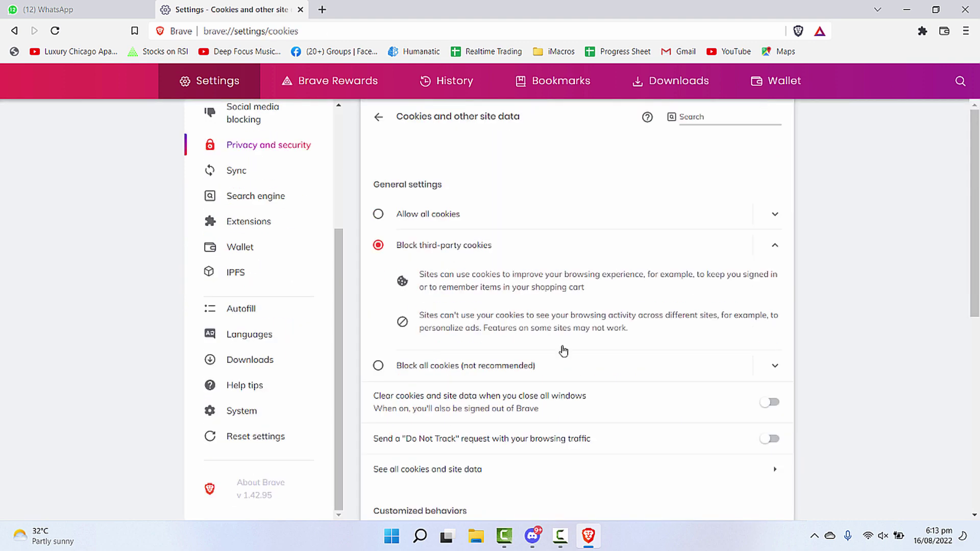
pyautogui.click(14, 30)
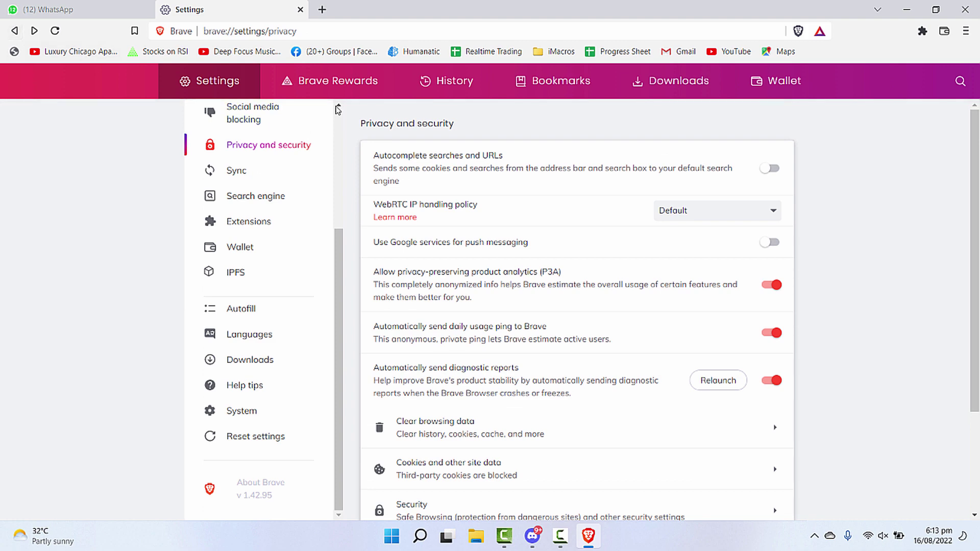
pyautogui.click(15, 31)
pyautogui.click(301, 9)
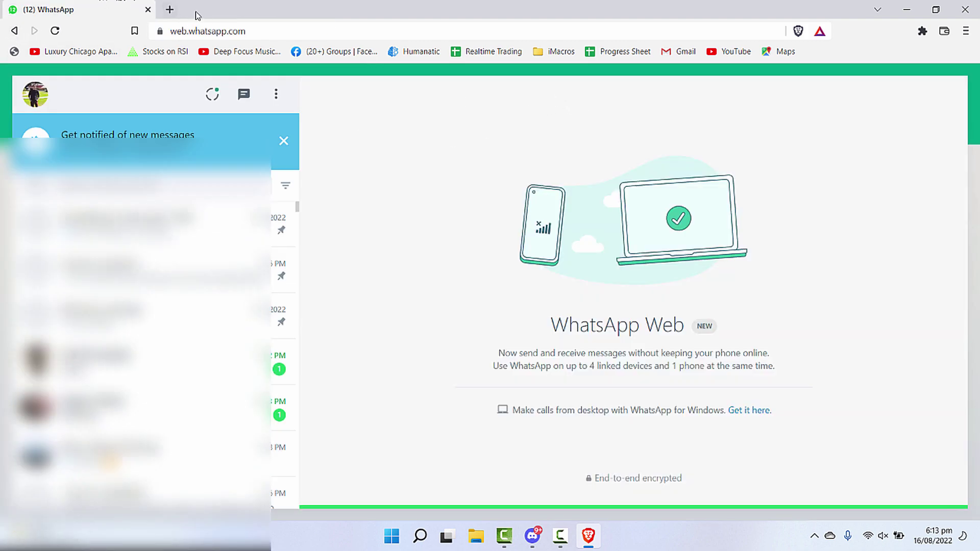
# Step: Close the old WhatsApp tab and load web.whatsapp.com in a new tab
pyautogui.click(171, 10)
pyautogui.click(132, 15)
pyautogui.click(148, 9)
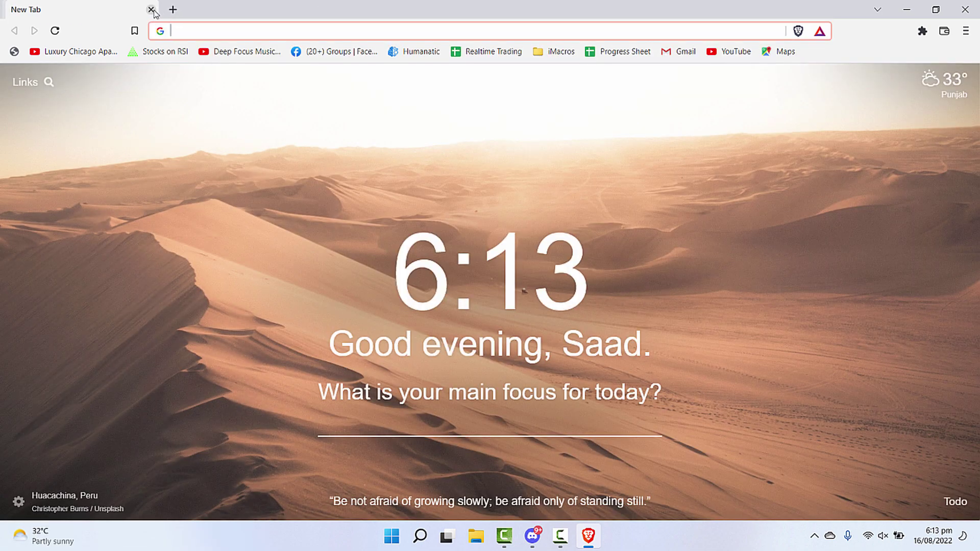
pyautogui.click(228, 32)
pyautogui.write('web.whatsapp.com')
pyautogui.press('Return')
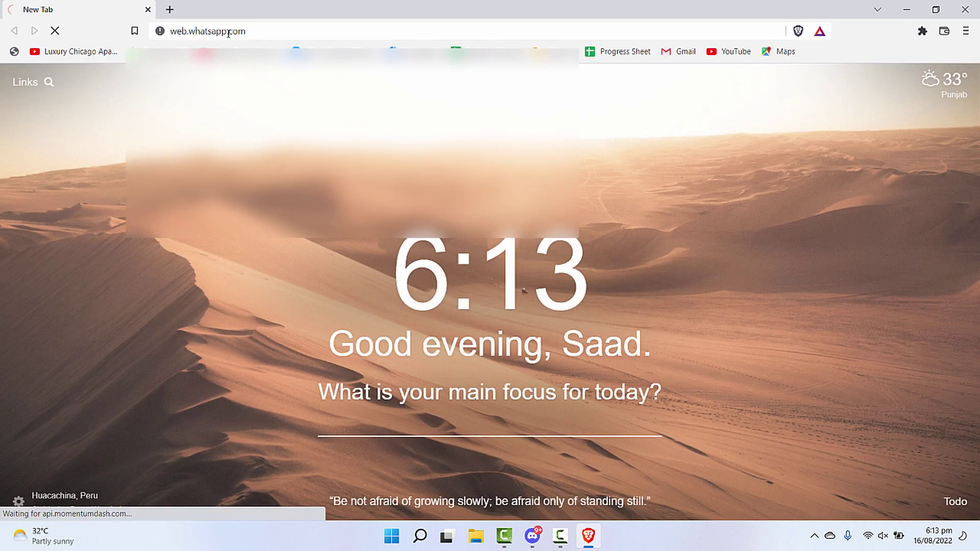